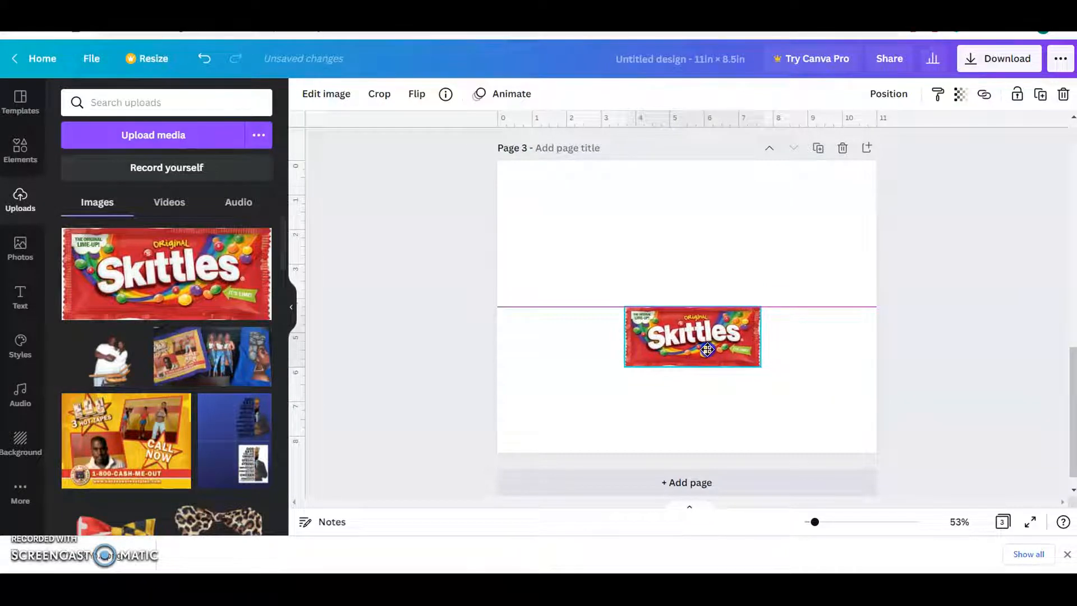
Place the Skittles image at the top centre of page 3 and duplicate it three times to form a vertical column of four.
{"action": "left_click_drag", "start_coordinate": [701, 303], "coordinate": [687, 275]}
{"action": "left_click", "coordinate": [1036, 98]}
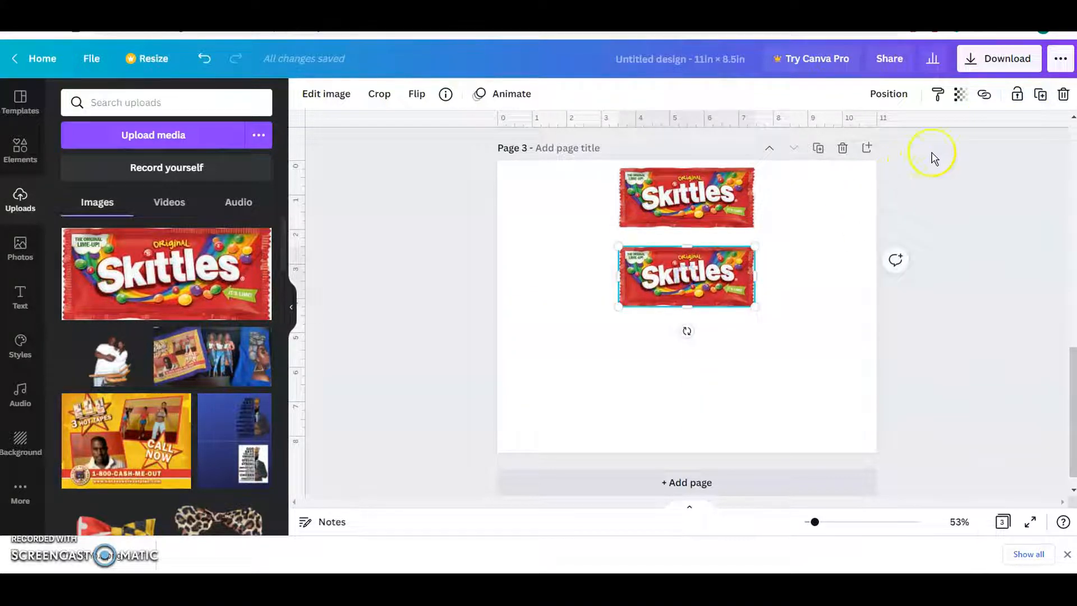
{"action": "left_click", "coordinate": [1040, 96]}
{"action": "left_click", "coordinate": [1041, 96]}
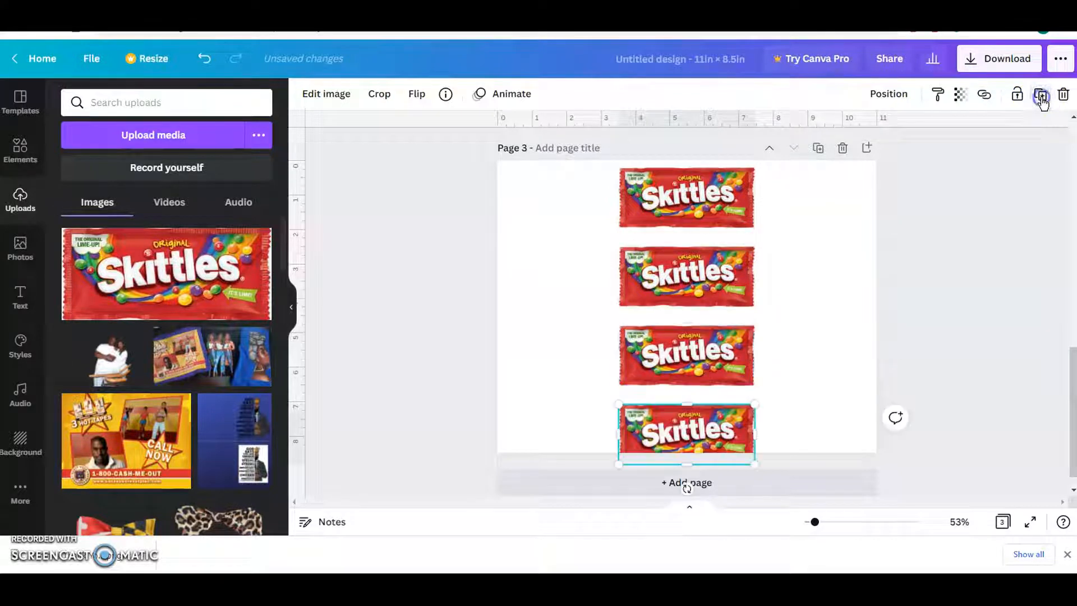
Group the four Skittles images, shrink the group to fit the page height, and move it to the left half of page 3.
{"action": "left_click_drag", "start_coordinate": [397, 185], "coordinate": [813, 471]}
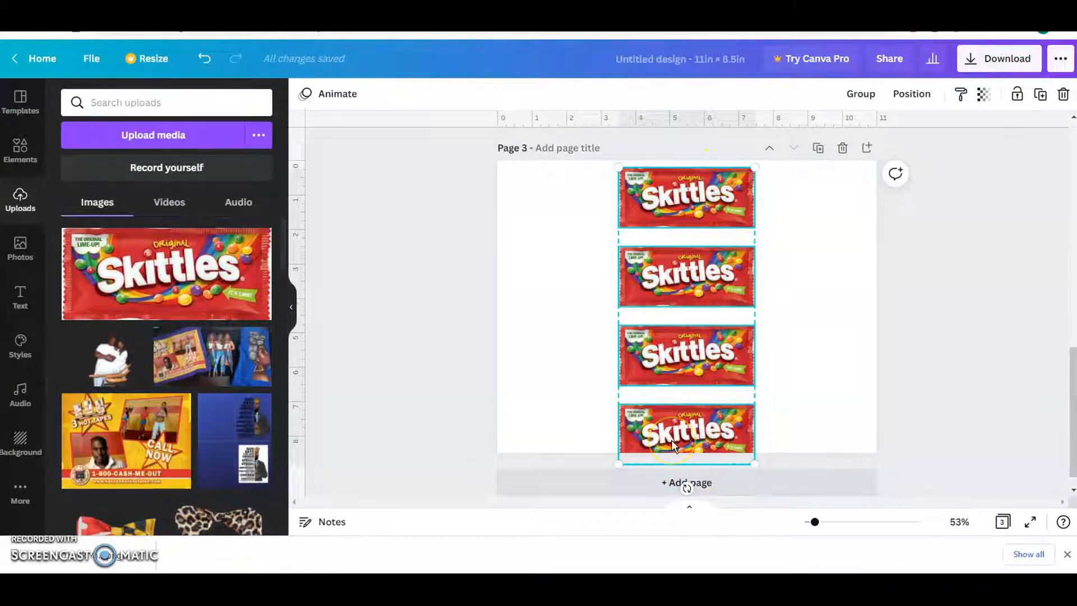
{"action": "left_click", "coordinate": [860, 93]}
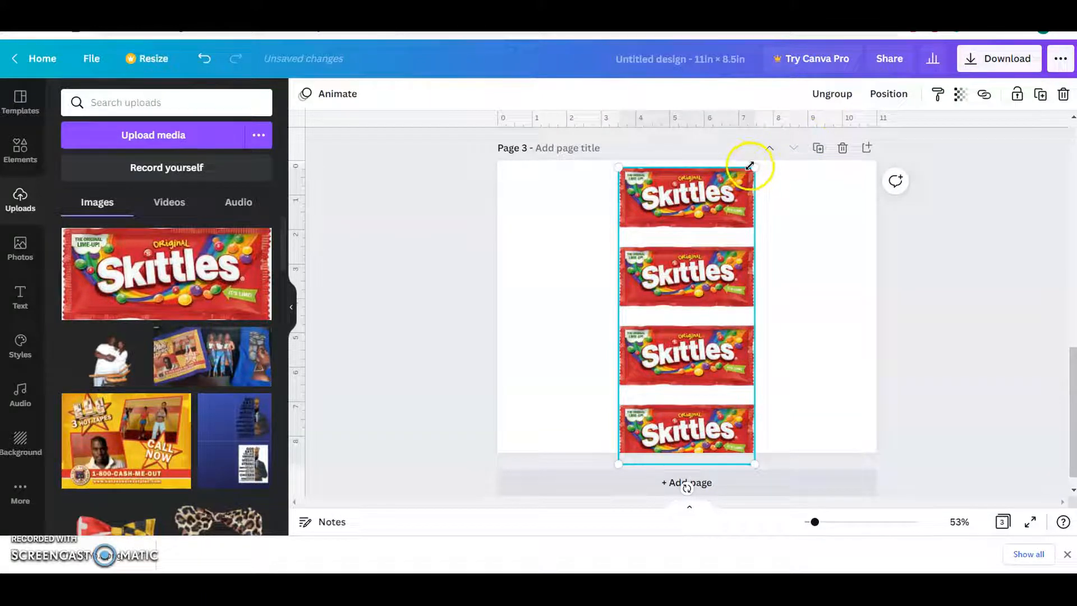
{"action": "left_click_drag", "start_coordinate": [749, 176], "coordinate": [739, 201]}
{"action": "left_click", "coordinate": [686, 277]}
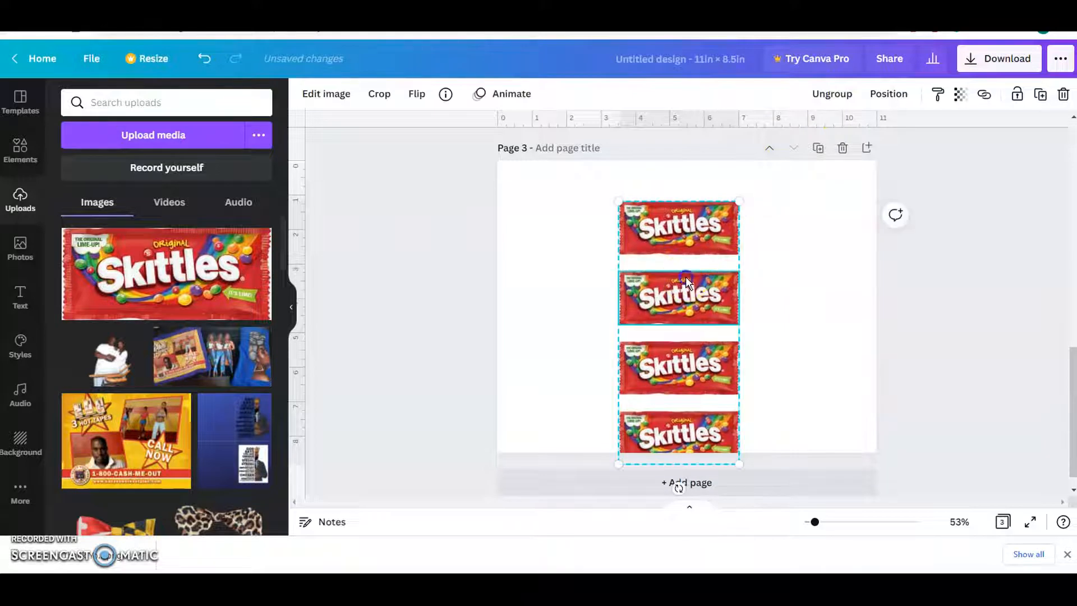
{"action": "left_click_drag", "start_coordinate": [693, 247], "coordinate": [666, 243]}
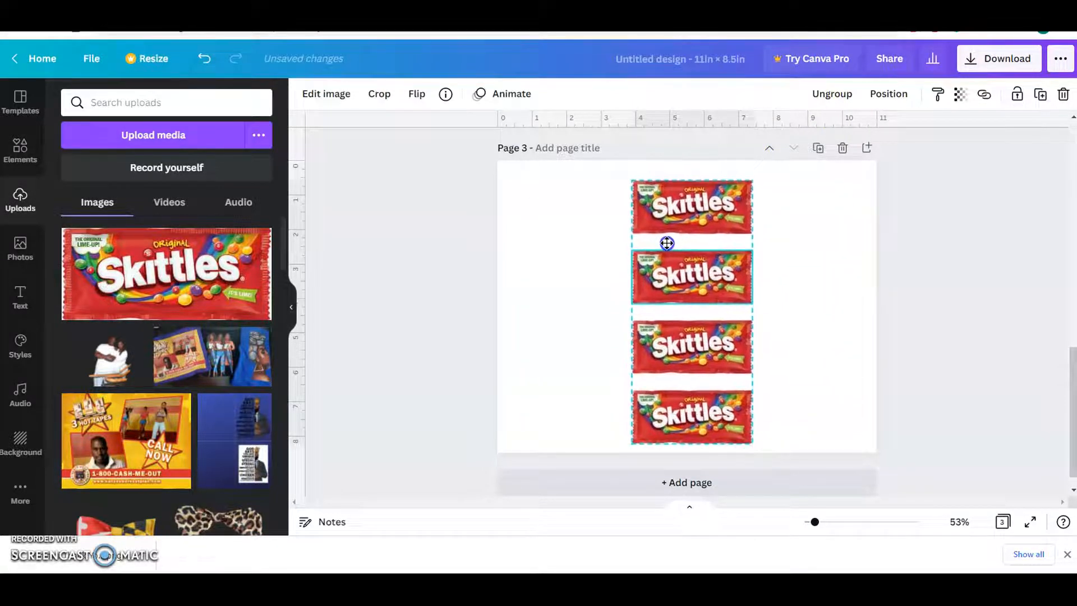
{"action": "left_click_drag", "start_coordinate": [681, 278], "coordinate": [578, 276]}
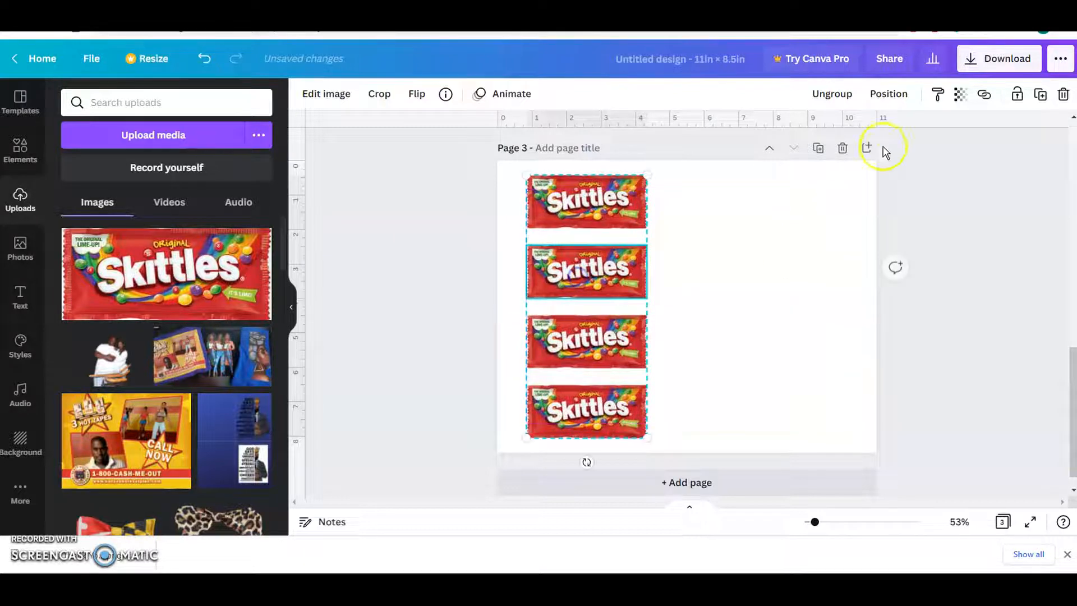
Duplicate the grouped Skittles column and place the copy to its right as a second column, with a narrow gap between them.
{"action": "left_click", "coordinate": [1039, 93]}
{"action": "left_click", "coordinate": [594, 426]}
{"action": "left_click_drag", "start_coordinate": [590, 382], "coordinate": [699, 375]}
{"action": "left_click_drag", "start_coordinate": [580, 343], "coordinate": [554, 329]}
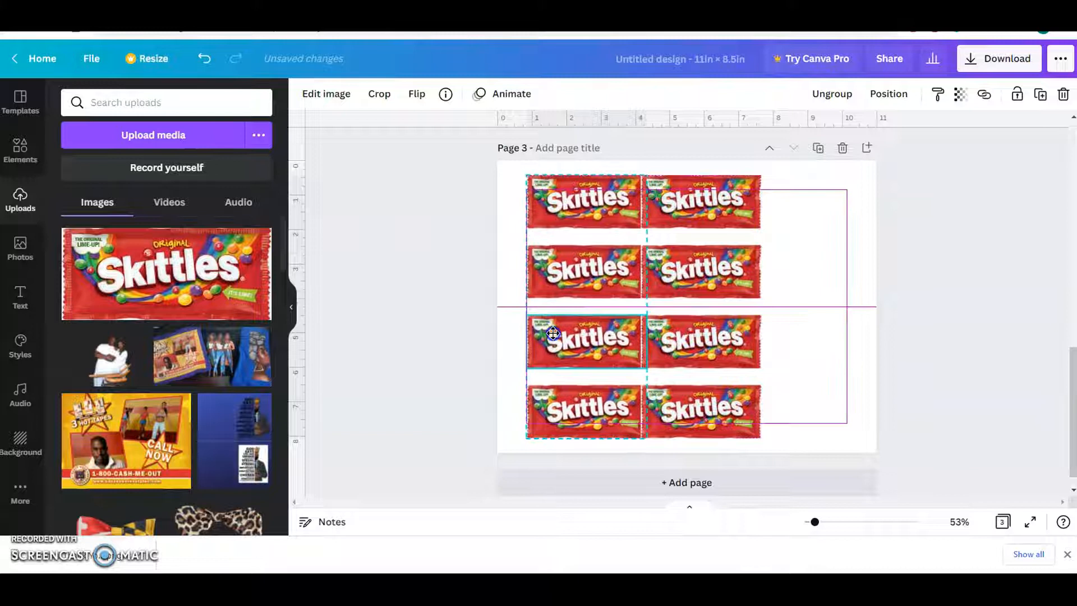
{"action": "left_click_drag", "start_coordinate": [671, 354], "coordinate": [705, 356]}
Shrink both Skittles columns toward the page's lower-left corner and duplicate them to the right to make four columns.
{"action": "left_click", "coordinate": [990, 408]}
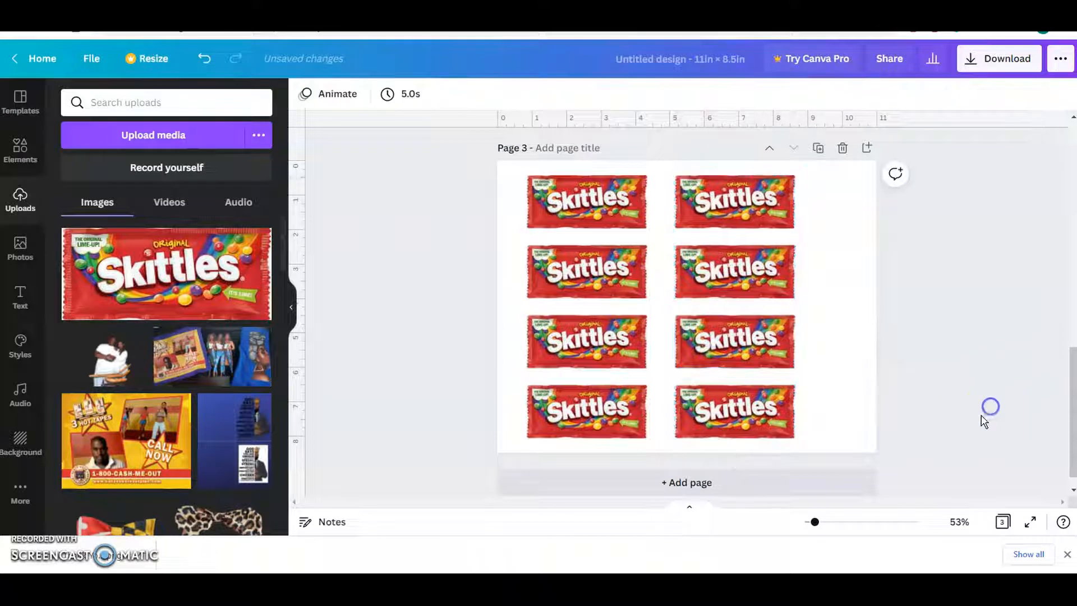
{"action": "left_click_drag", "start_coordinate": [981, 418], "coordinate": [571, 200]}
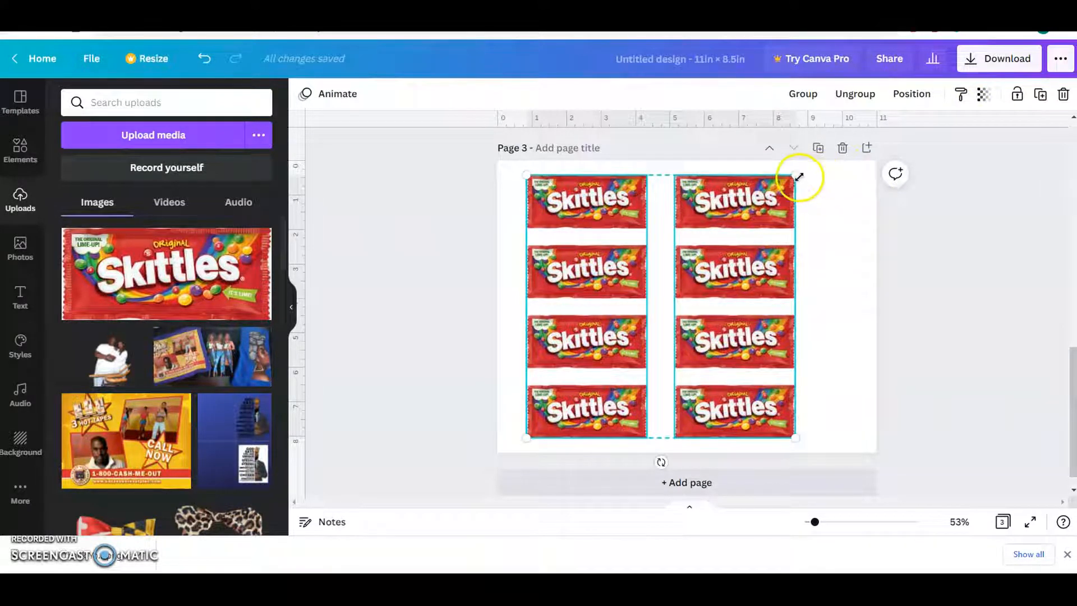
{"action": "left_click_drag", "start_coordinate": [795, 185], "coordinate": [693, 287]}
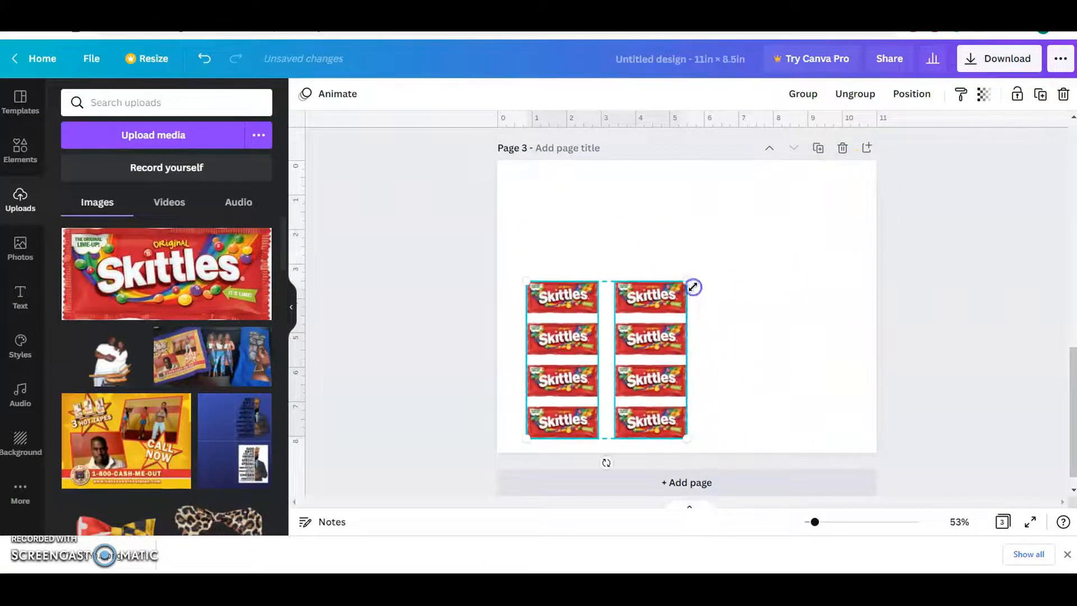
{"action": "left_click", "coordinate": [1039, 94]}
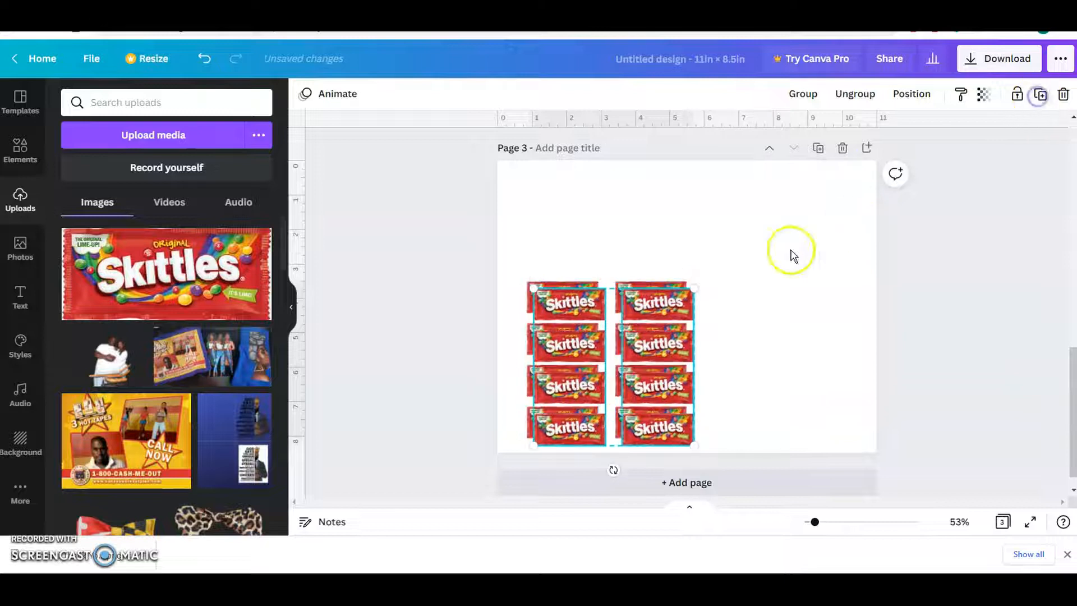
{"action": "left_click_drag", "start_coordinate": [620, 365], "coordinate": [744, 356]}
Scale the four Skittles columns down toward the lower-left corner and place a duplicate directly above to make eight rows.
{"action": "left_click_drag", "start_coordinate": [936, 431], "coordinate": [498, 274]}
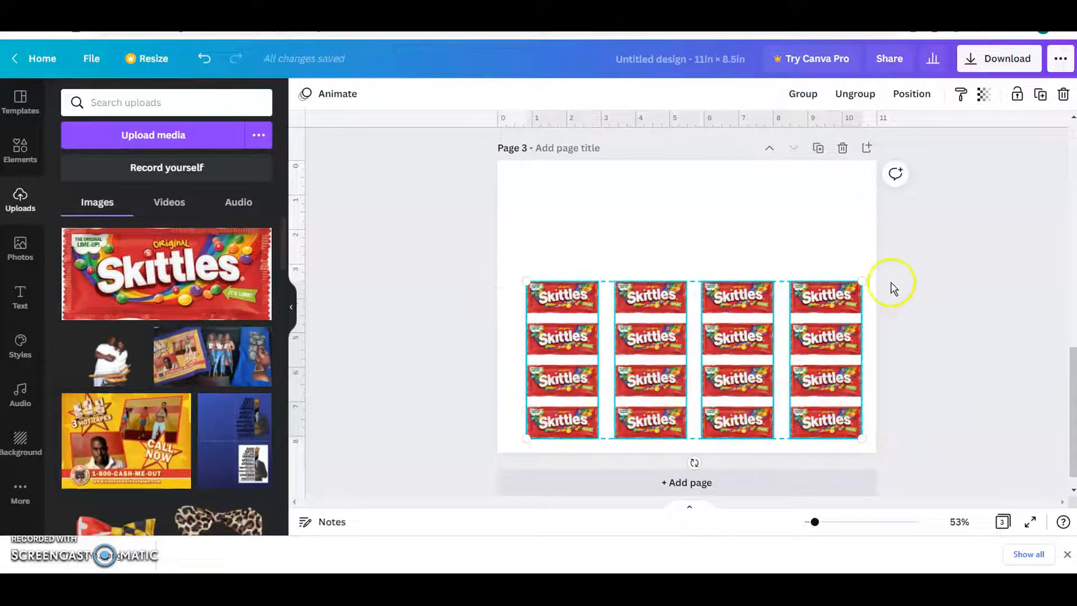
{"action": "left_click_drag", "start_coordinate": [860, 278], "coordinate": [731, 326]}
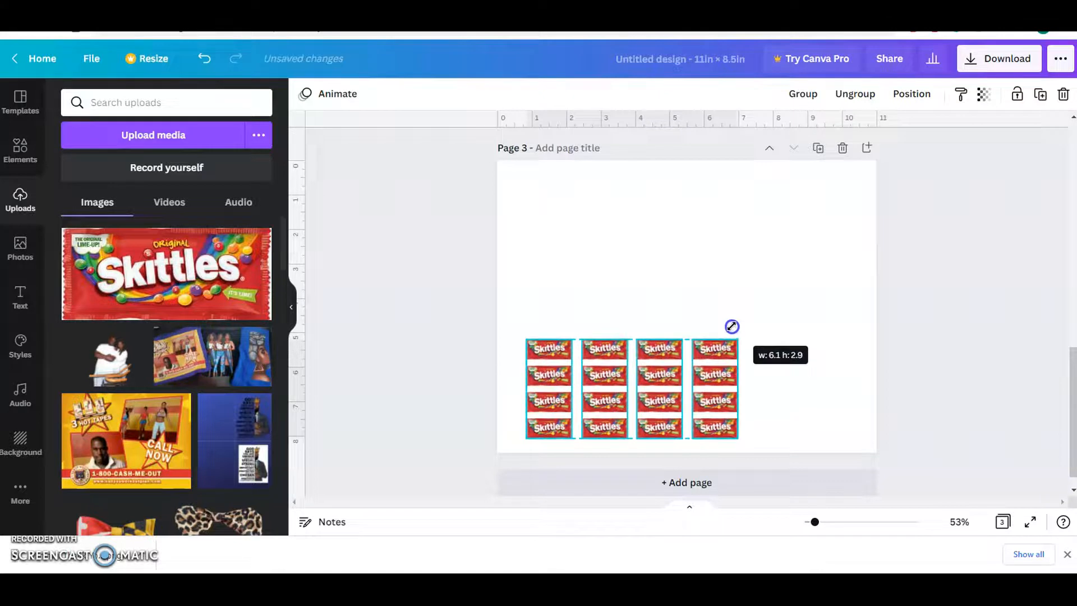
{"action": "left_click", "coordinate": [1042, 100]}
{"action": "left_click_drag", "start_coordinate": [670, 392], "coordinate": [666, 285]}
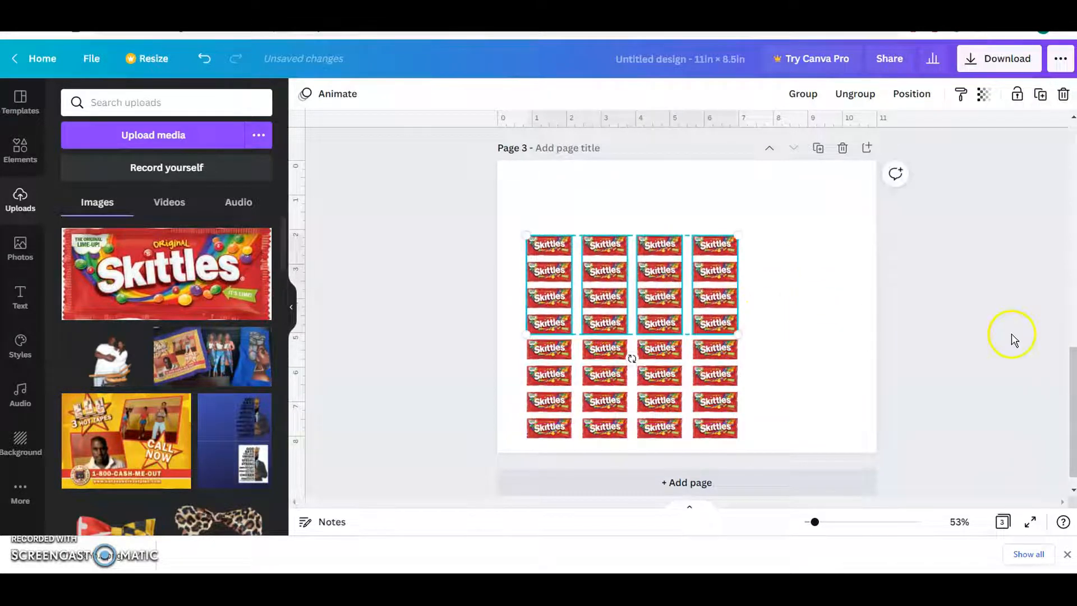
Select all the Skittles images in the eight rows and four columns and group them into one block.
{"action": "left_click", "coordinate": [1014, 340]}
{"action": "left_click_drag", "start_coordinate": [449, 249], "coordinate": [677, 444]}
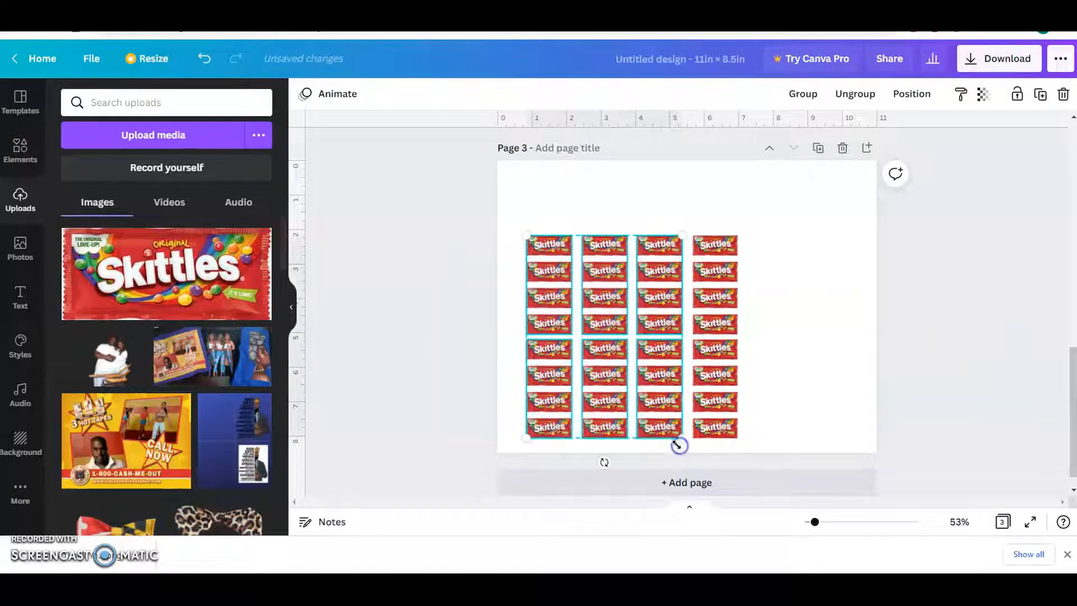
{"action": "left_click", "coordinate": [425, 236]}
{"action": "left_click_drag", "start_coordinate": [413, 234], "coordinate": [740, 432]}
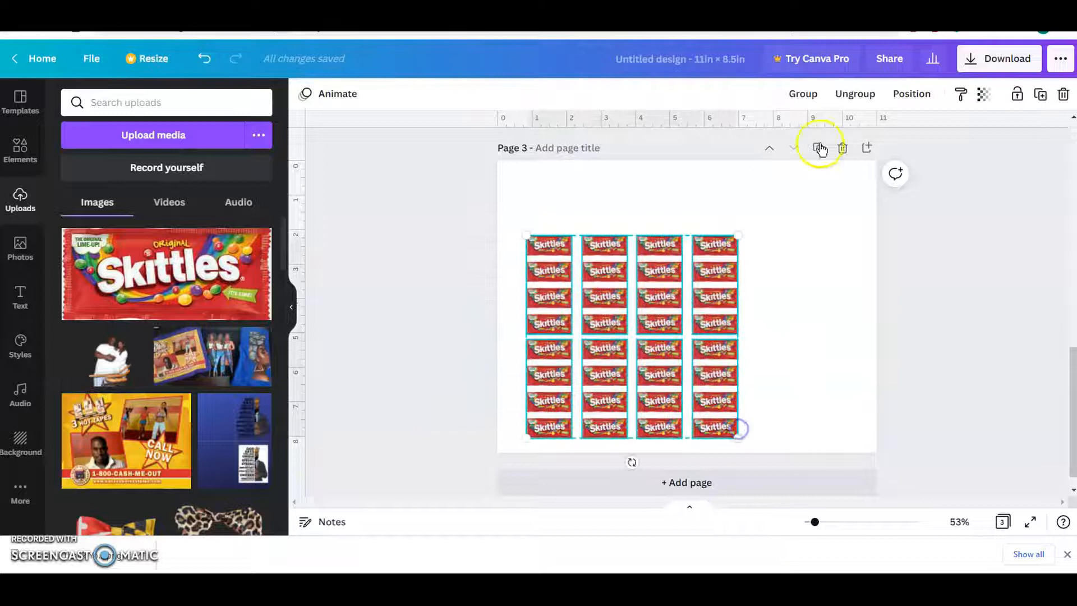
{"action": "left_click", "coordinate": [790, 95]}
Resize and reposition the grouped Skittles block so it fits the lower-left quarter of the page.
{"action": "left_click_drag", "start_coordinate": [665, 347], "coordinate": [647, 281]}
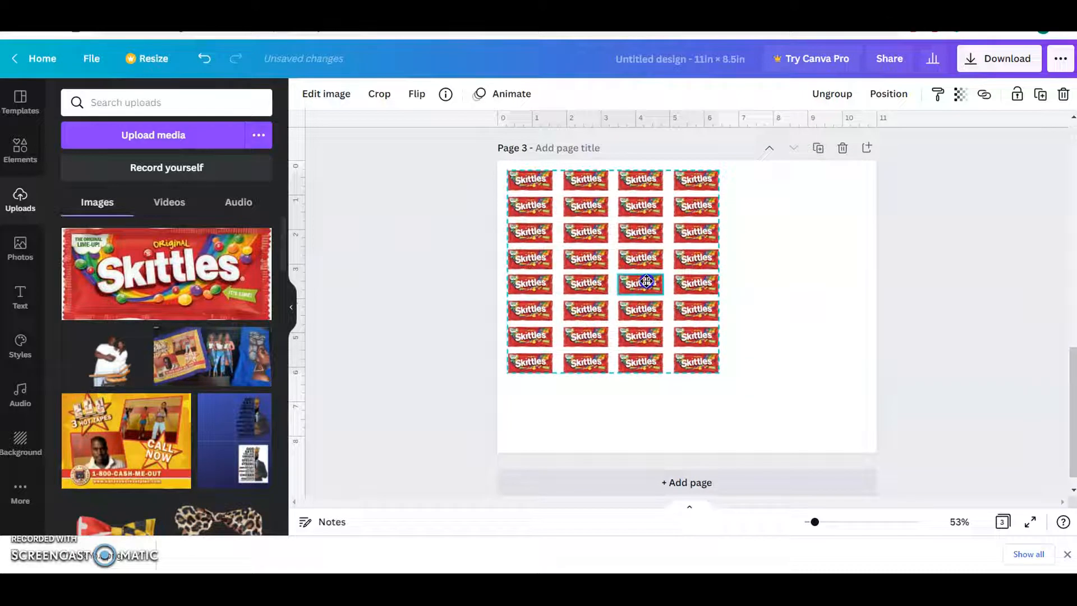
{"action": "left_click_drag", "start_coordinate": [718, 373], "coordinate": [841, 449]}
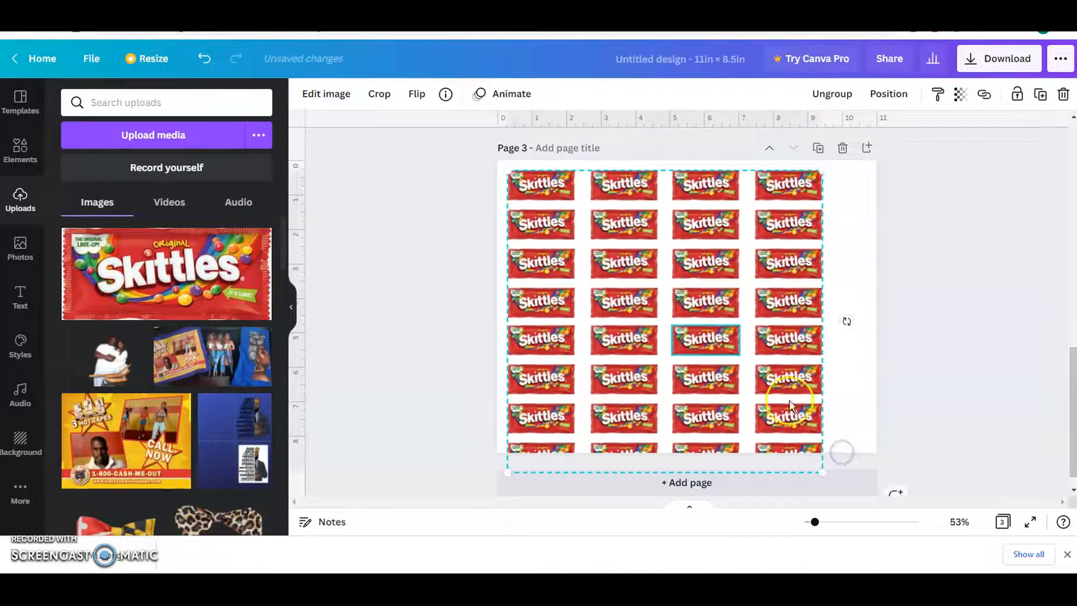
{"action": "mouse_move", "coordinate": [779, 378]}
{"action": "left_mouse_down"}
{"action": "mouse_move", "coordinate": [814, 368]}
{"action": "mouse_move", "coordinate": [770, 372]}
{"action": "left_mouse_up"}
{"action": "left_click_drag", "start_coordinate": [809, 168], "coordinate": [719, 389]}
{"action": "mouse_move", "coordinate": [614, 375]}
{"action": "left_mouse_down"}
{"action": "mouse_move", "coordinate": [636, 349]}
{"action": "mouse_move", "coordinate": [616, 375]}
{"action": "mouse_move", "coordinate": [615, 359]}
{"action": "left_mouse_up"}
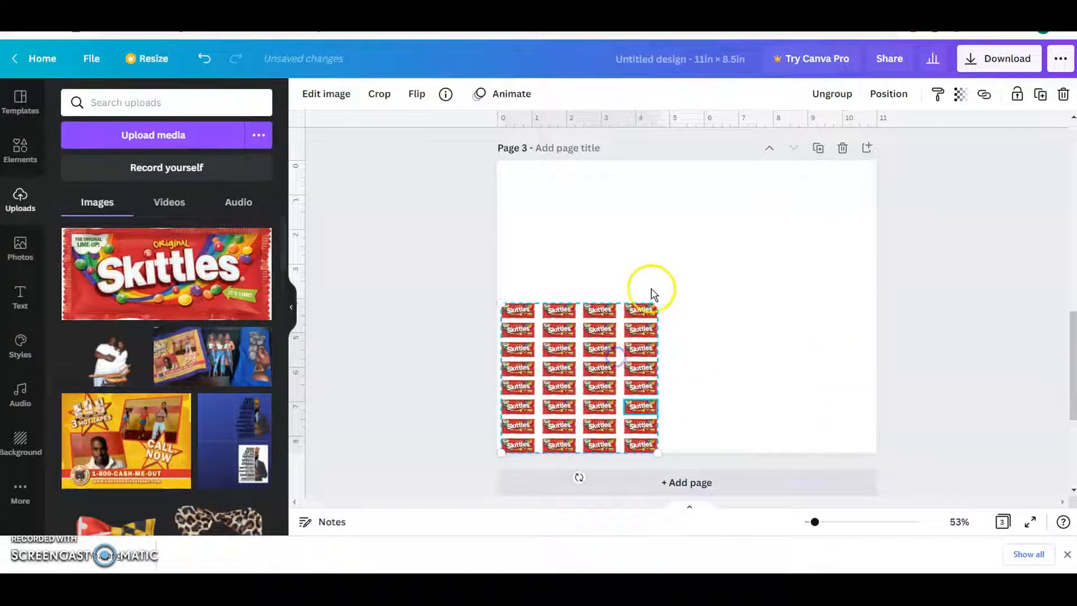
{"action": "left_click_drag", "start_coordinate": [658, 298], "coordinate": [655, 309]}
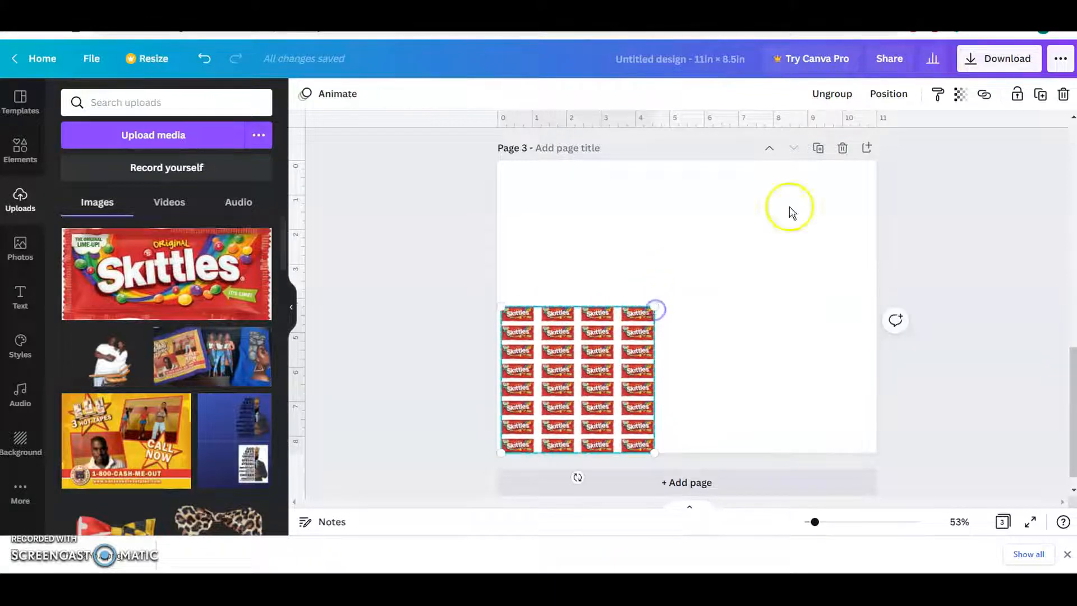
Duplicate the Skittles block, place the copy beside it to make eight columns, and group both blocks together.
{"action": "left_click", "coordinate": [1041, 100]}
{"action": "left_click_drag", "start_coordinate": [561, 392], "coordinate": [724, 391]}
{"action": "left_click_drag", "start_coordinate": [992, 445], "coordinate": [468, 322]}
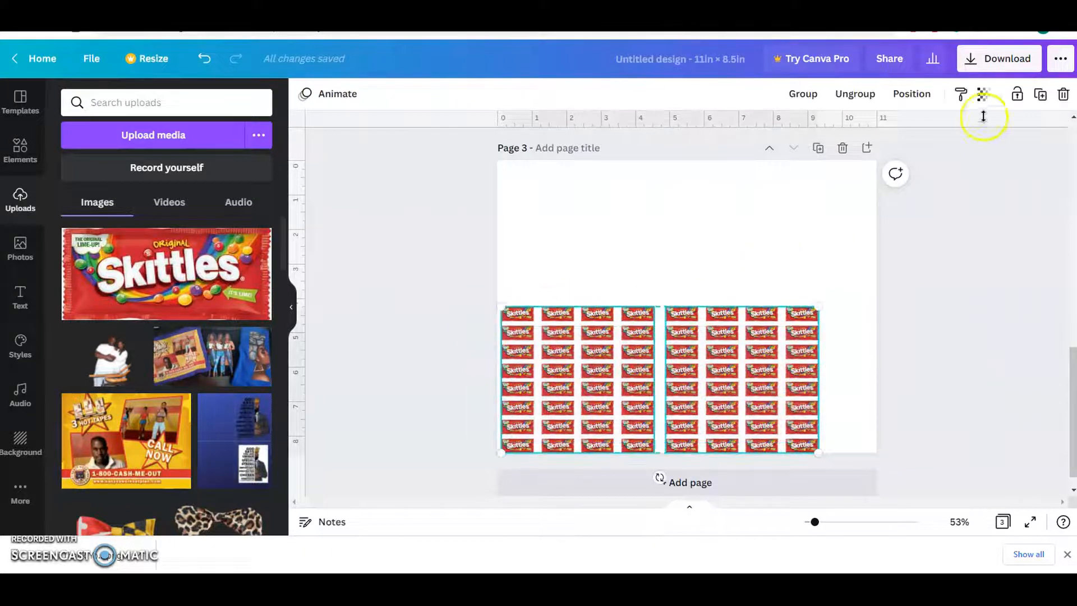
{"action": "left_click", "coordinate": [808, 95]}
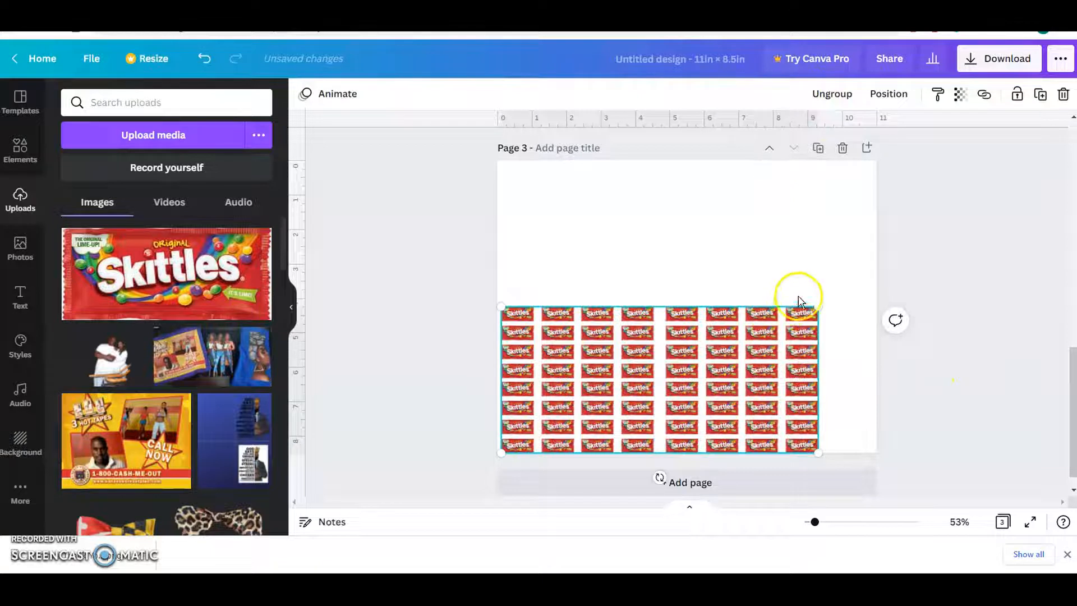
Enlarge the grouped Skittles pattern past the page's right edge and position it so its rows cover nearly all of page 3.
{"action": "left_click_drag", "start_coordinate": [818, 308], "coordinate": [834, 272]}
{"action": "left_click_drag", "start_coordinate": [700, 337], "coordinate": [724, 295]}
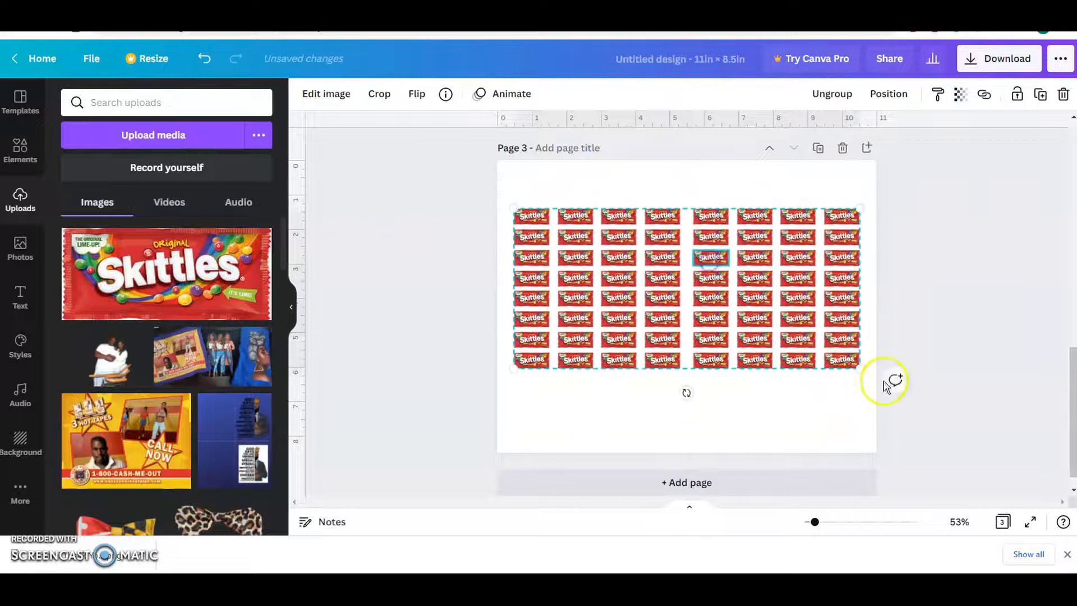
{"action": "left_click_drag", "start_coordinate": [861, 365], "coordinate": [994, 530]}
{"action": "left_click_drag", "start_coordinate": [513, 208], "coordinate": [476, 179]}
{"action": "left_click_drag", "start_coordinate": [655, 315], "coordinate": [694, 311]}
{"action": "mouse_move", "coordinate": [598, 282]}
{"action": "left_mouse_down"}
{"action": "mouse_move", "coordinate": [607, 284]}
{"action": "mouse_move", "coordinate": [601, 295]}
{"action": "left_mouse_up"}
{"action": "left_click", "coordinate": [449, 288]}
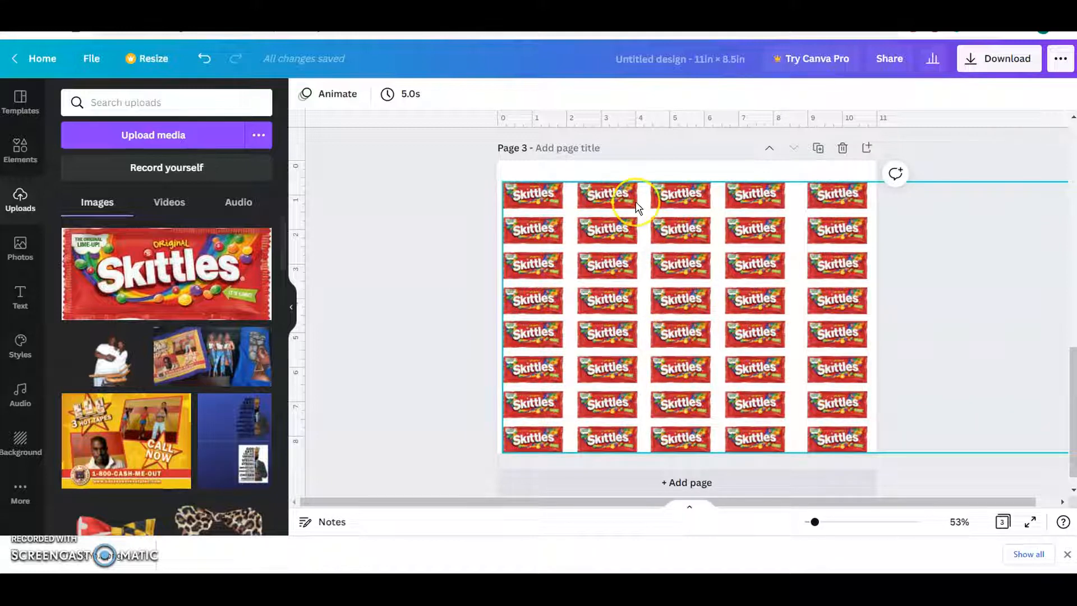
{"action": "left_click", "coordinate": [480, 325]}
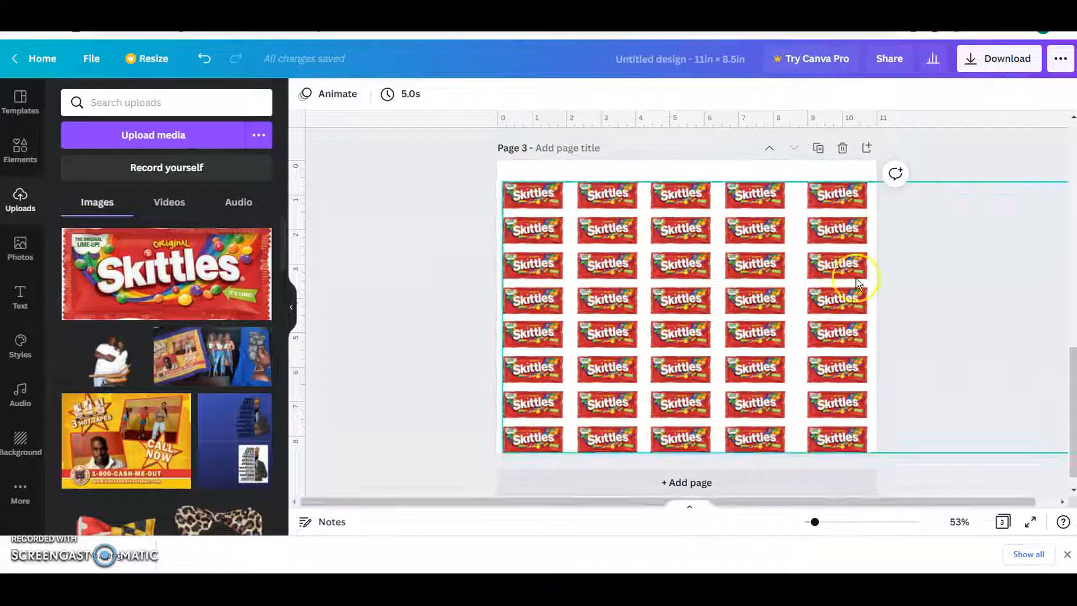
Review the chocolate pattern on page 1, the drip elements in the library, and the Skittles patterns on pages 2 and 3.
{"action": "left_click_drag", "start_coordinate": [1073, 401], "coordinate": [1072, 180]}
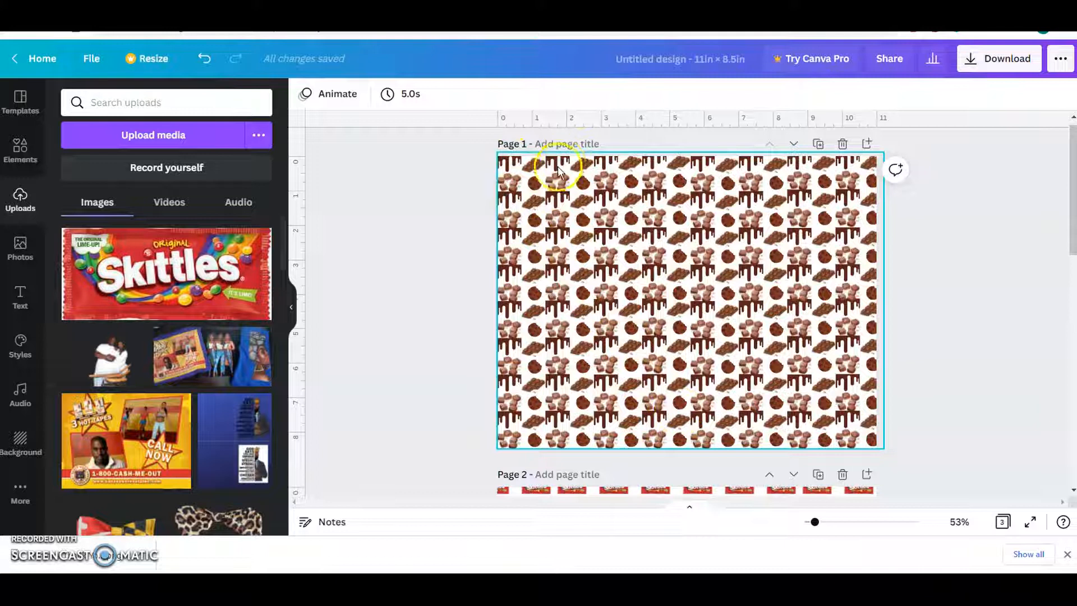
{"action": "left_click", "coordinate": [15, 143]}
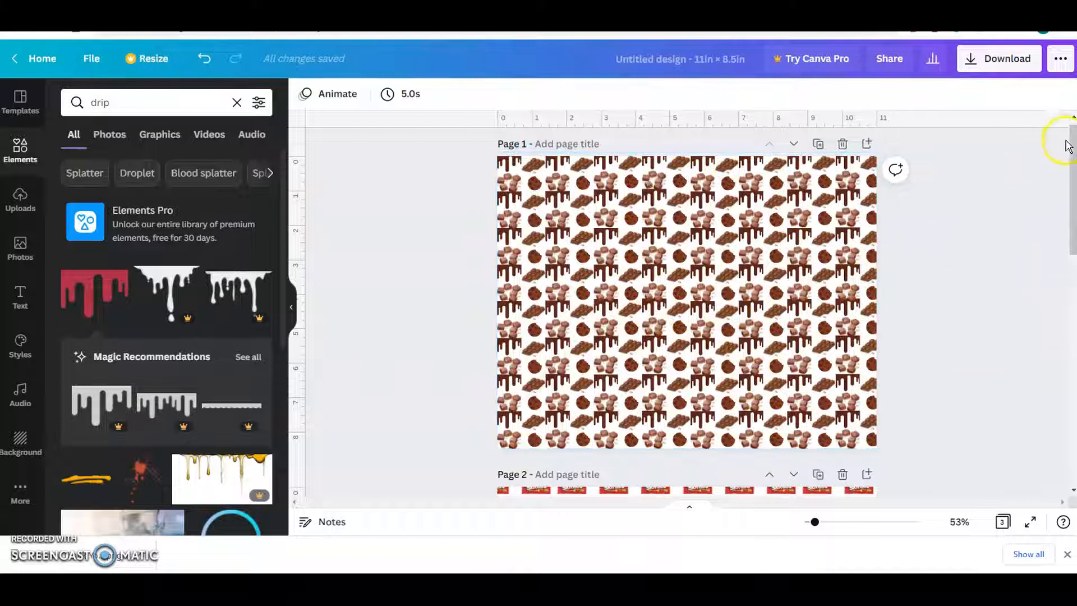
{"action": "left_click_drag", "start_coordinate": [1068, 147], "coordinate": [1071, 171]}
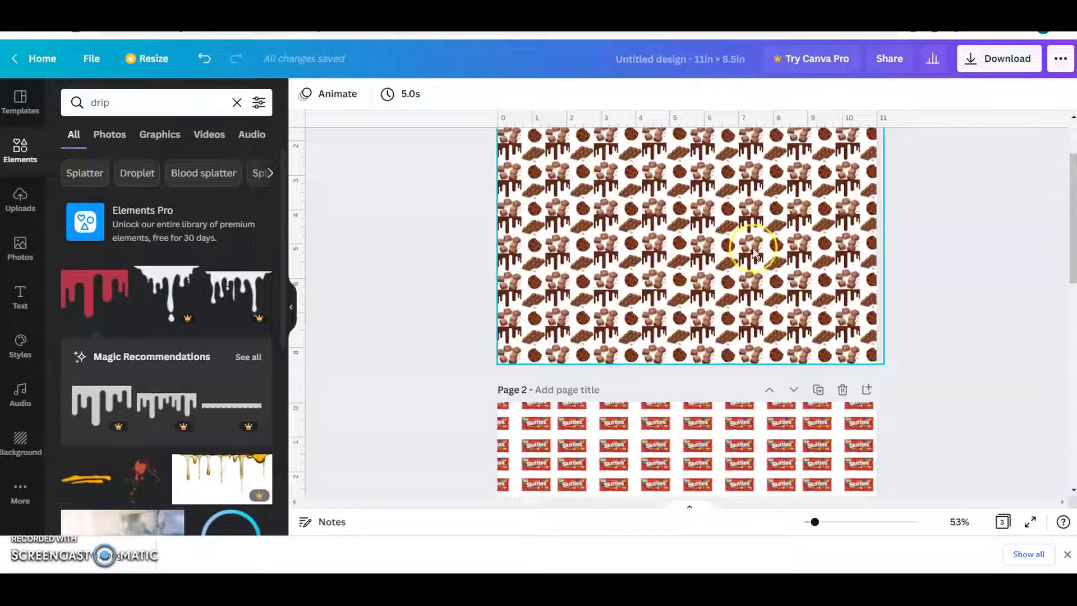
{"action": "left_click_drag", "start_coordinate": [1069, 188], "coordinate": [1058, 303]}
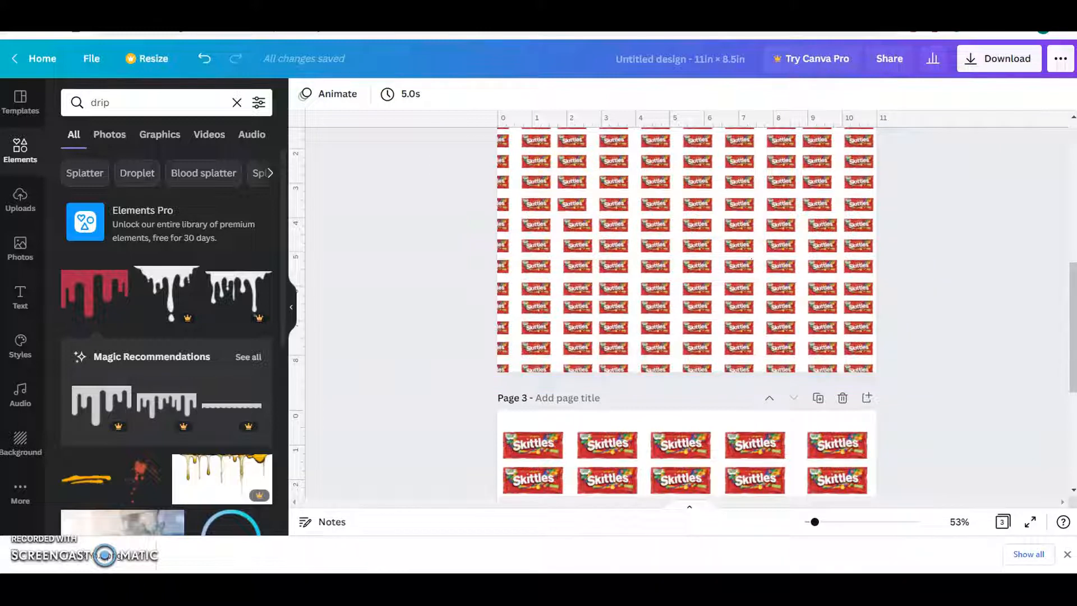
{"action": "left_click_drag", "start_coordinate": [1070, 339], "coordinate": [1070, 385]}
{"action": "scroll", "coordinate": [830, 331], "scroll_direction": "down", "scroll_amount": 3}
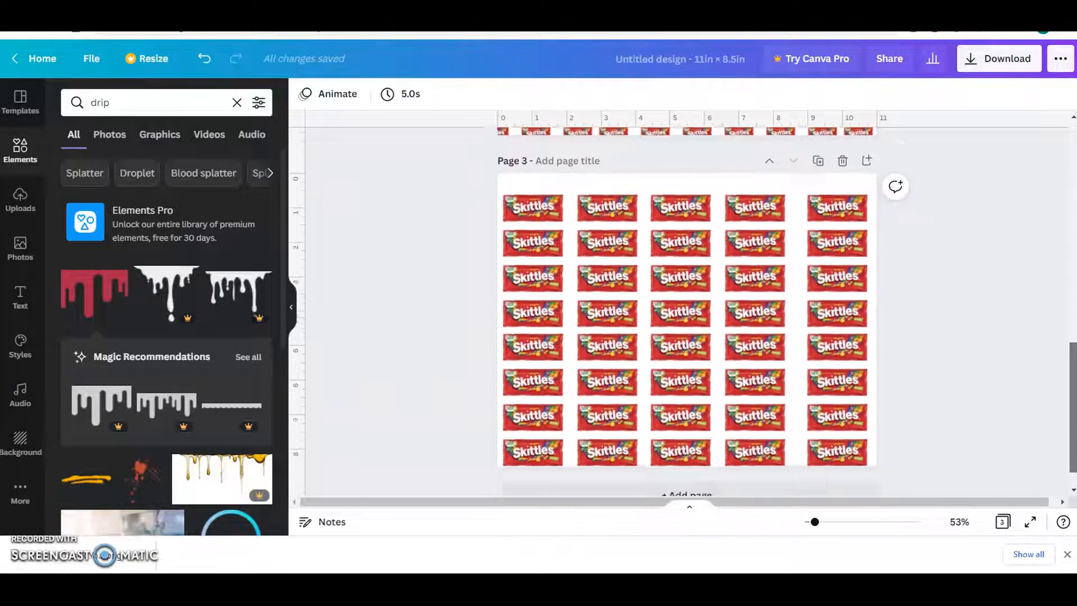